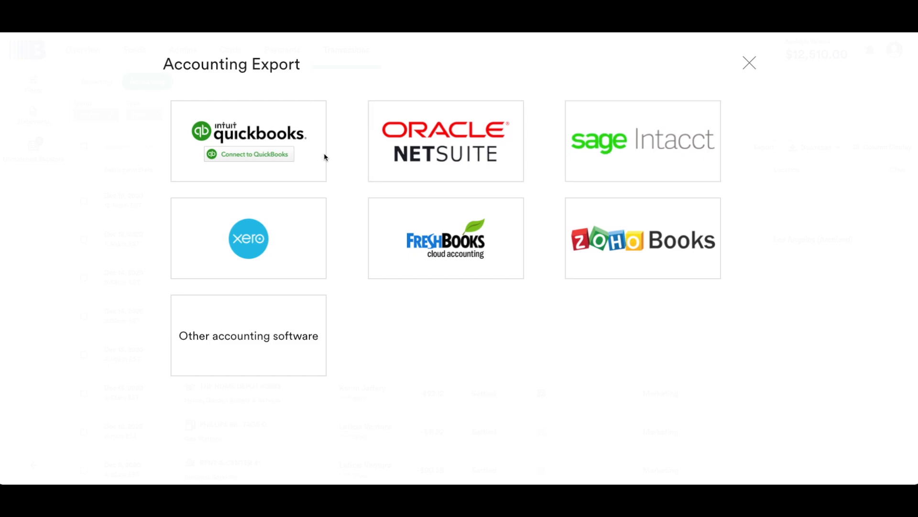
- Connect to QuickBooks, using Brinks Checking as the bank account and Brinks Uncategorized Expense as the uncategorized expense account
left_click(280, 156)
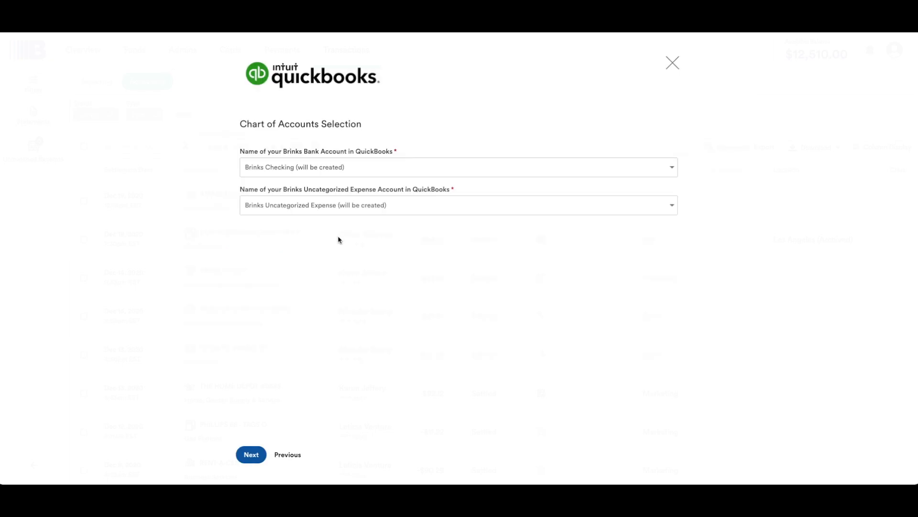
left_click(364, 169)
left_click(363, 186)
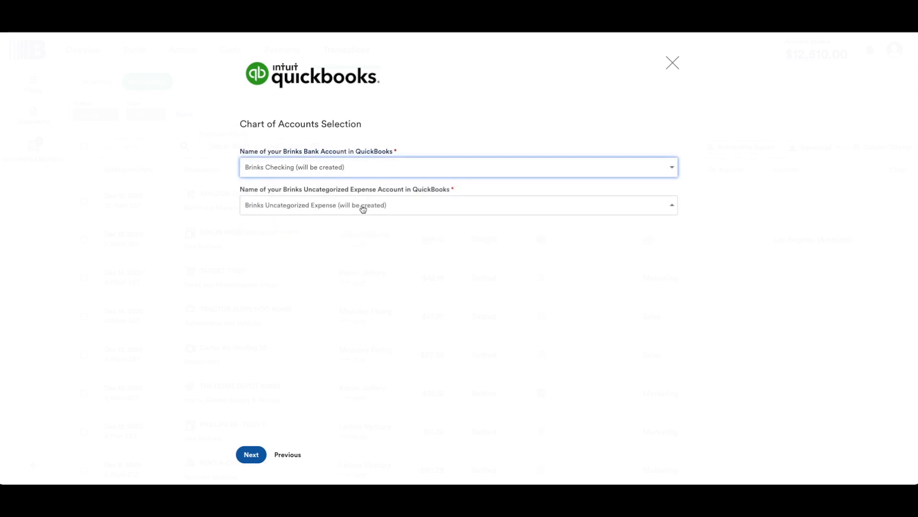
left_click(362, 205)
left_click(212, 275)
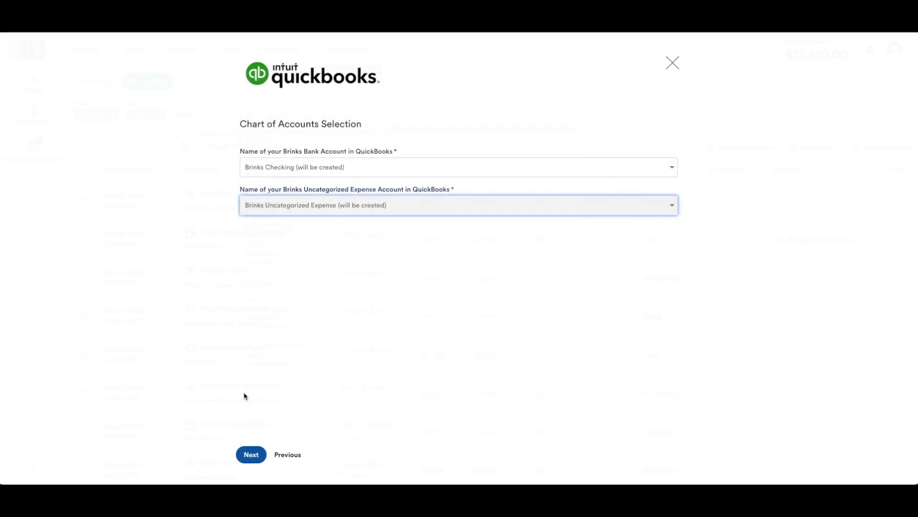
left_click(251, 458)
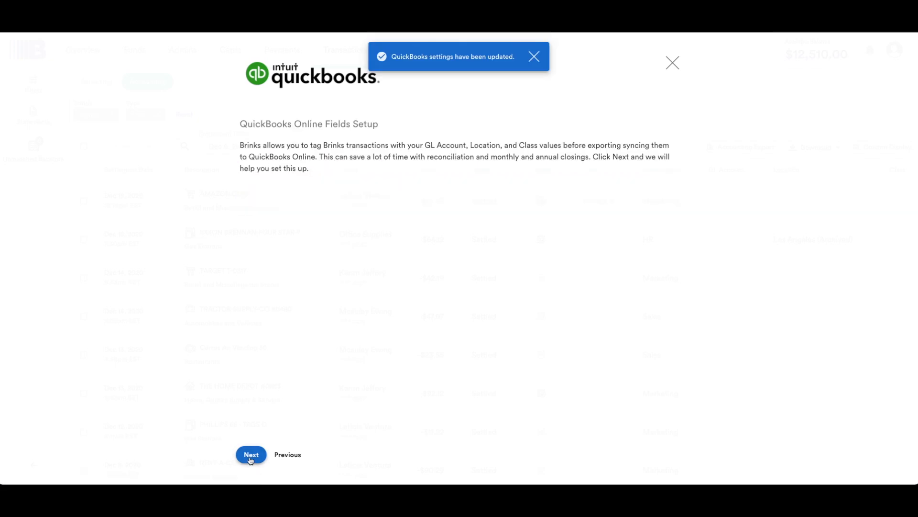
- Continue to the QuickBooks Online field mappings and review the Account, Location and Class mappings
left_click(250, 458)
scroll(285, 383, "down", 4)
scroll(285, 383, "up", 4)
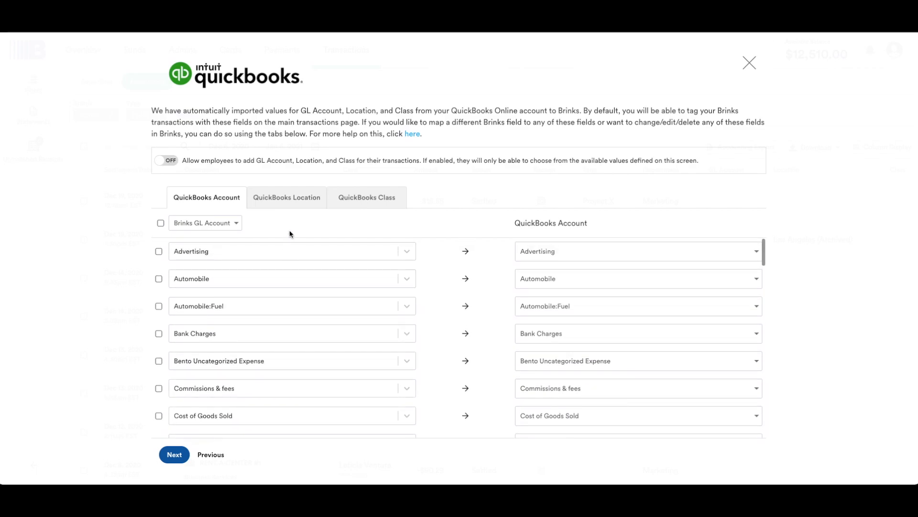
left_click(297, 200)
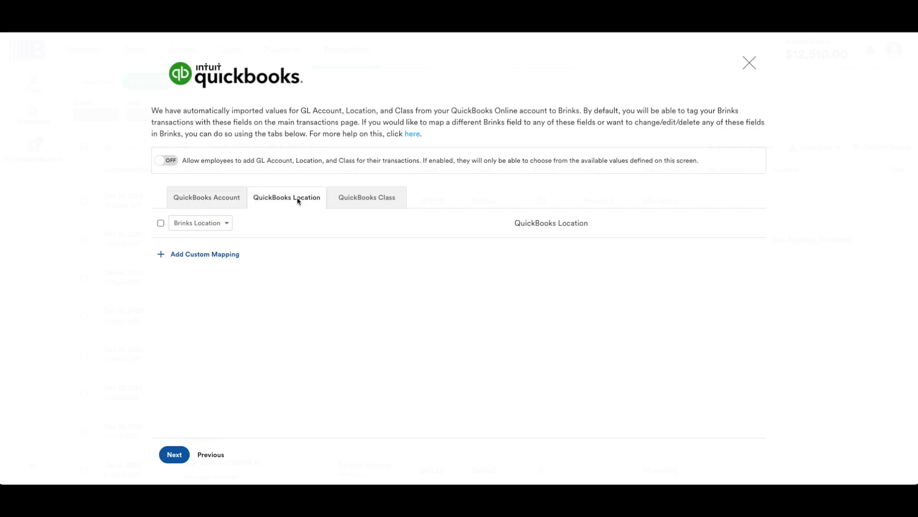
left_click(351, 200)
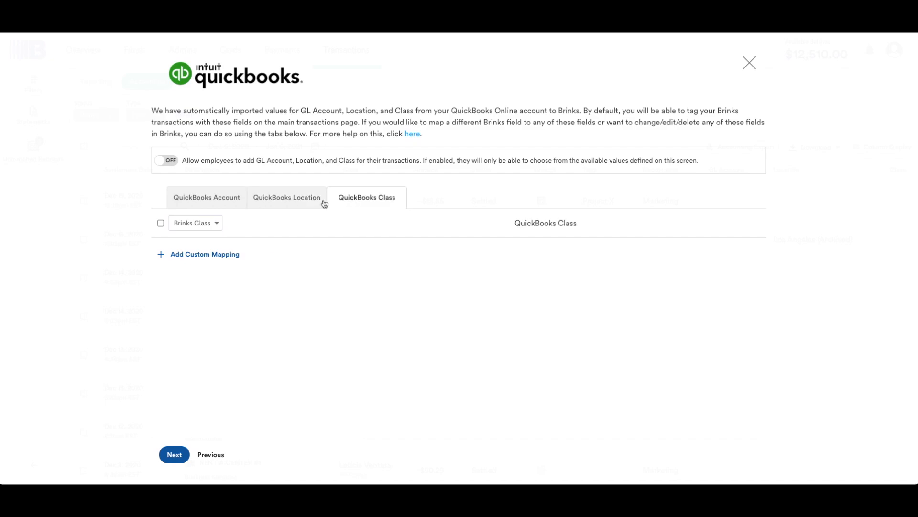
left_click(227, 203)
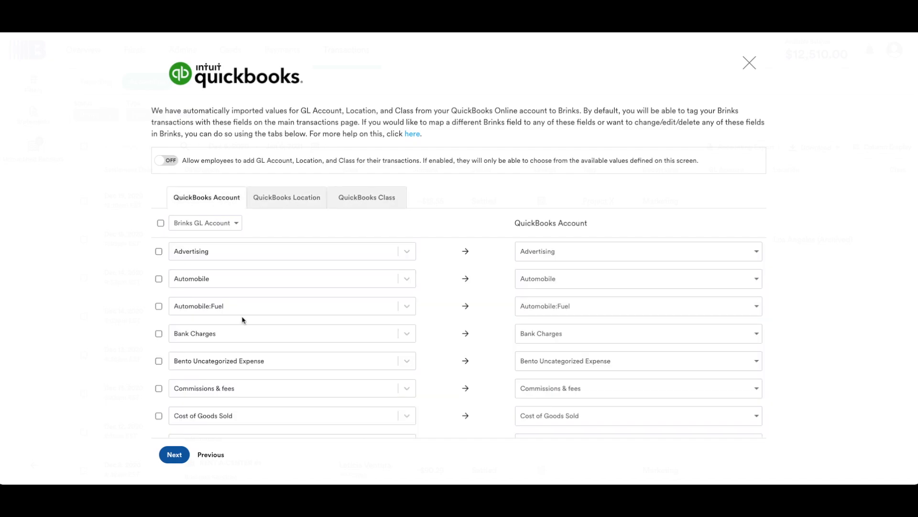
scroll(238, 377, "down", 10)
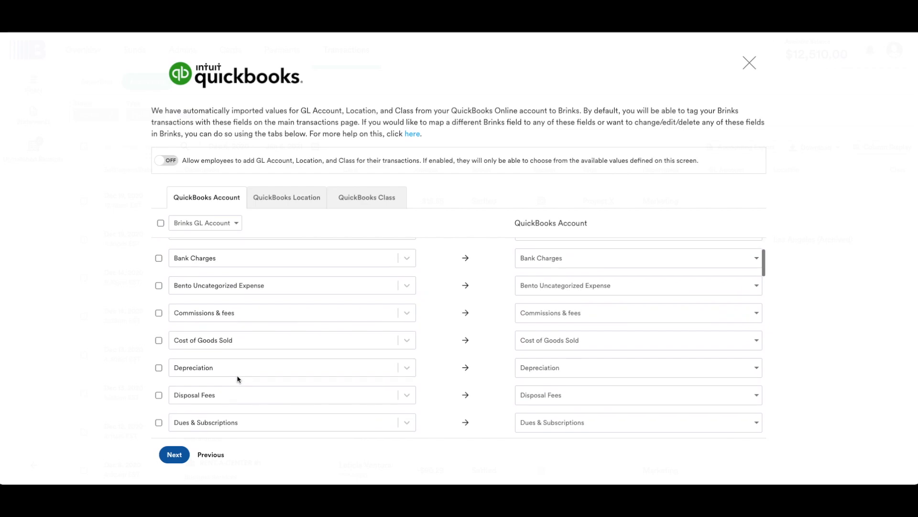
scroll(238, 378, "up", 10)
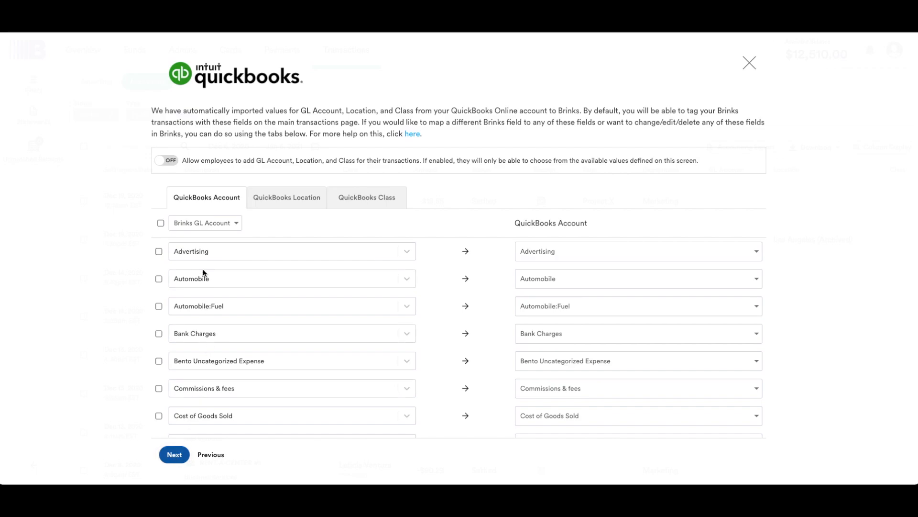
- Review the Brinks and QuickBooks account choices available for the Advertising mapping
left_click(203, 251)
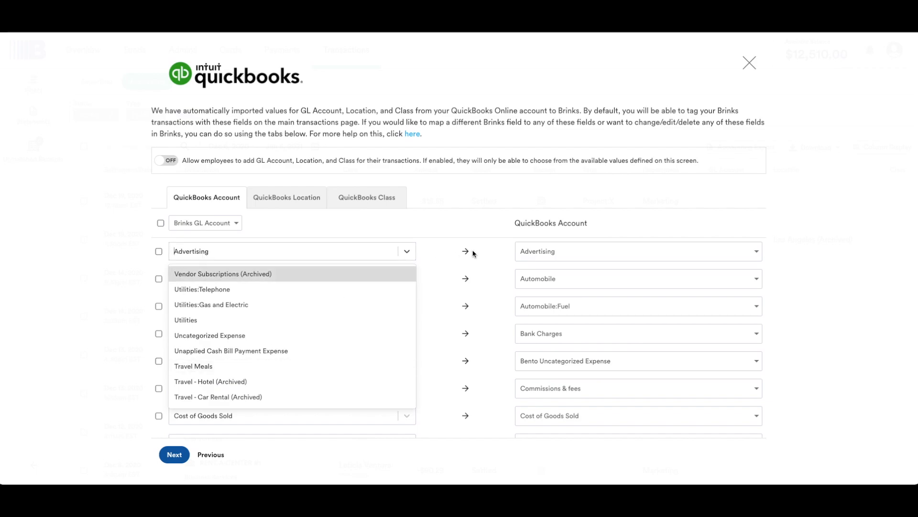
left_click(535, 255)
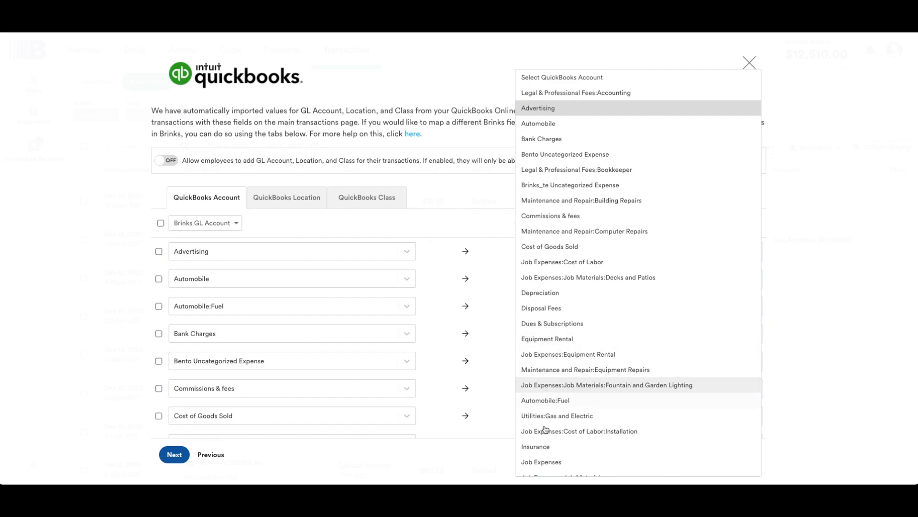
left_click(506, 336)
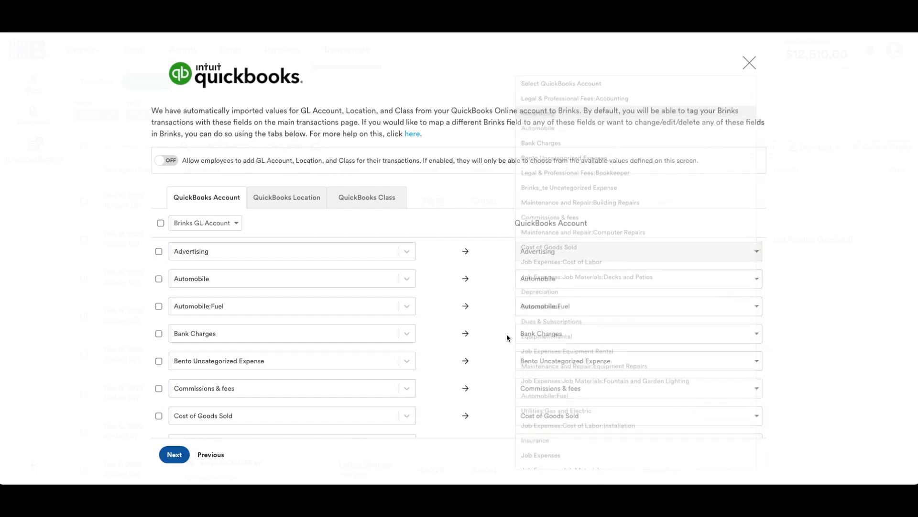
- Allow employees to add GL Account, Location, and Class for their transactions
left_click(176, 164)
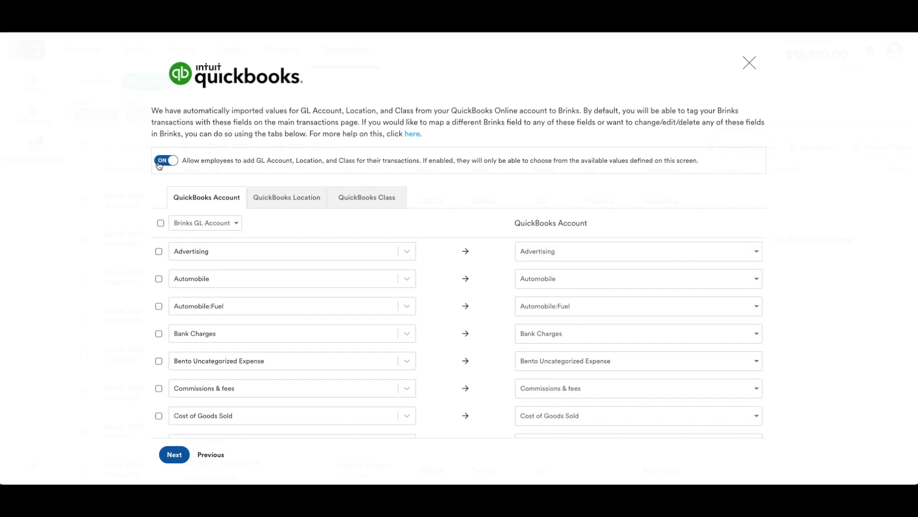
left_click(158, 163)
left_click(175, 163)
- Try selecting all account mappings and using Merchant Category as the mapped field, and restore Brinks GL Account
left_click(161, 223)
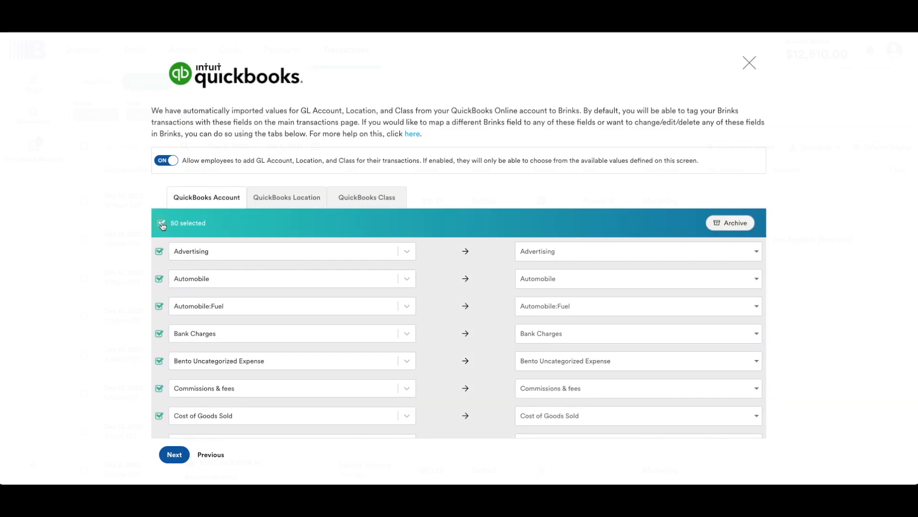
left_click(162, 224)
left_click(235, 223)
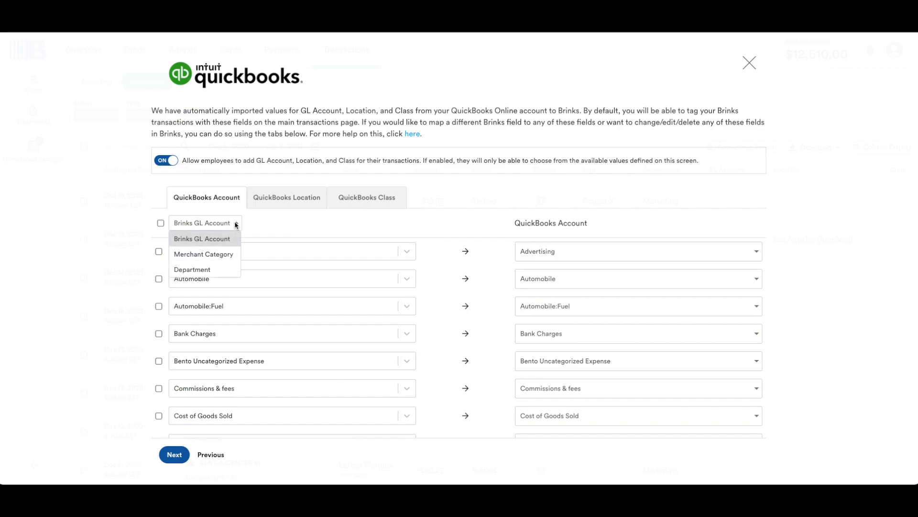
left_click(220, 254)
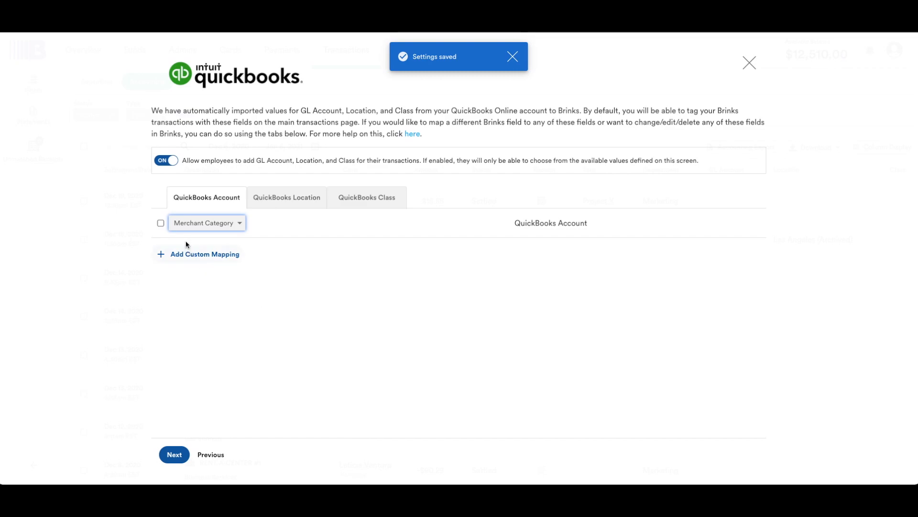
left_click(210, 229)
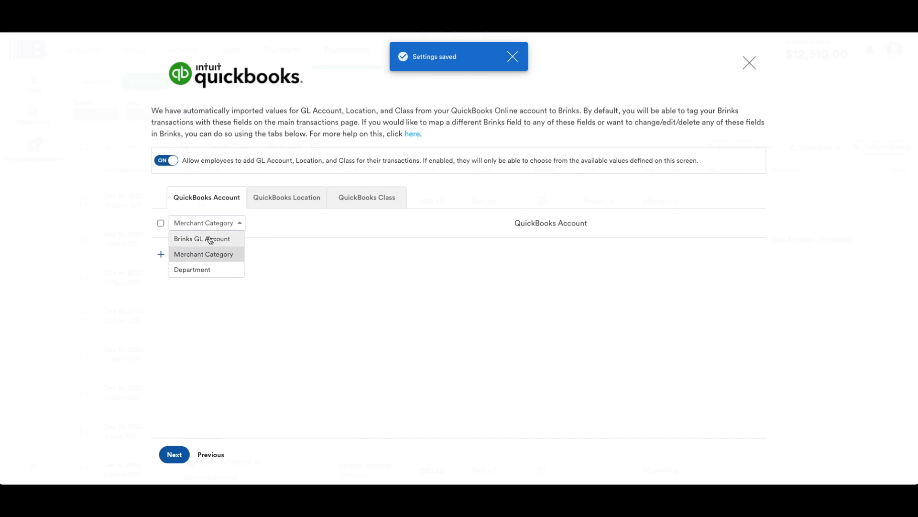
left_click(210, 239)
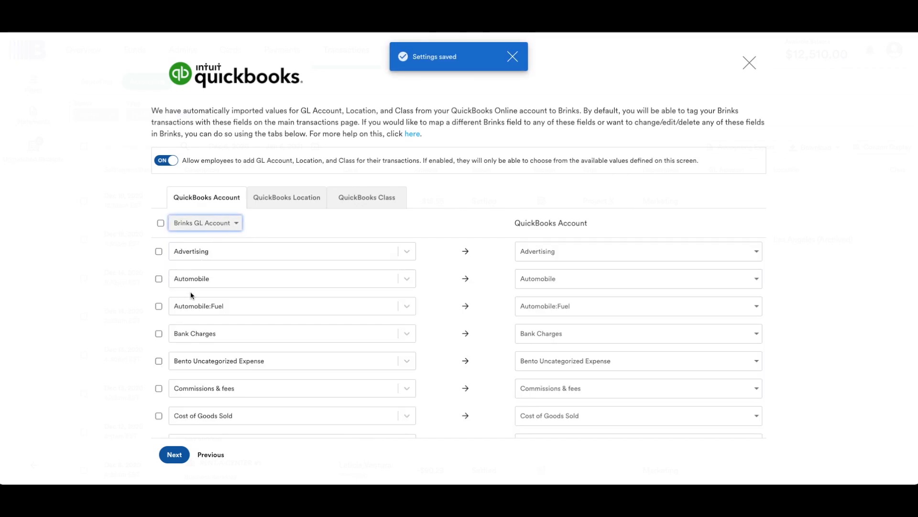
- Continue without importing past transactions, acknowledge the duplicate-transactions note, and close the completed QuickBooks setup
left_click(171, 455)
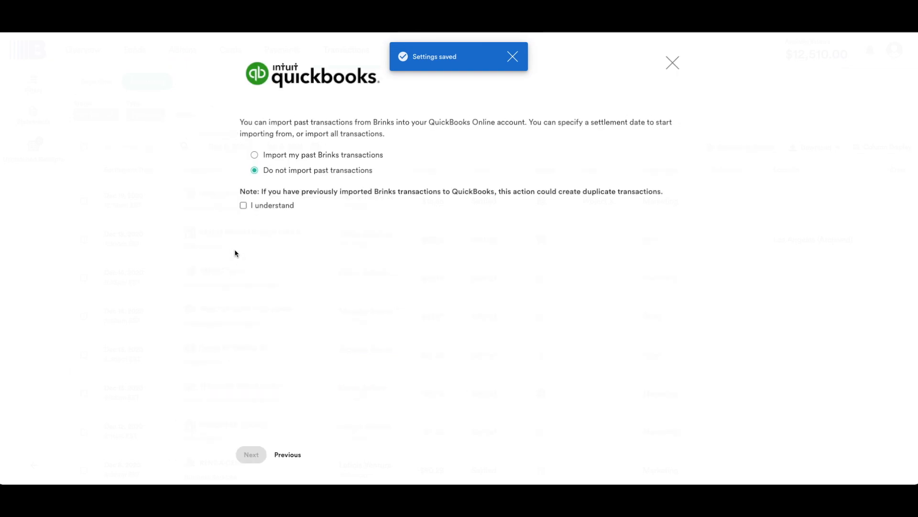
left_click(243, 205)
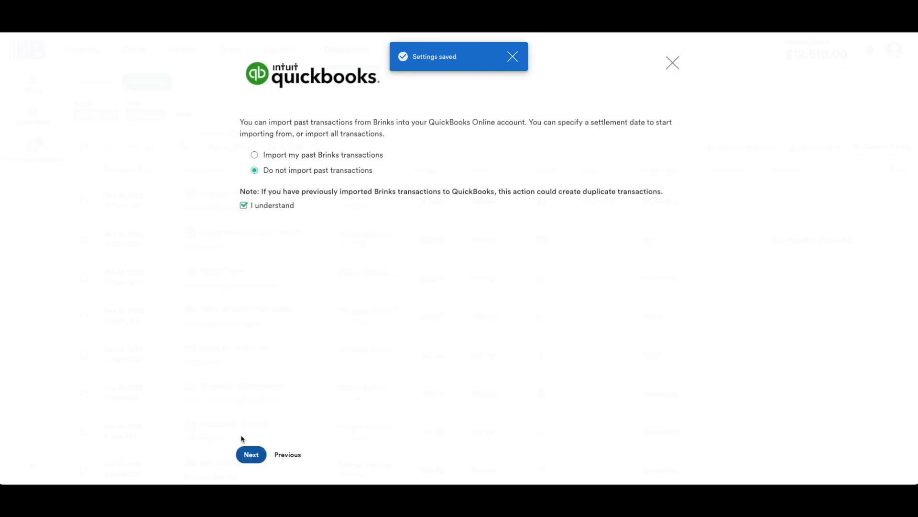
left_click(251, 454)
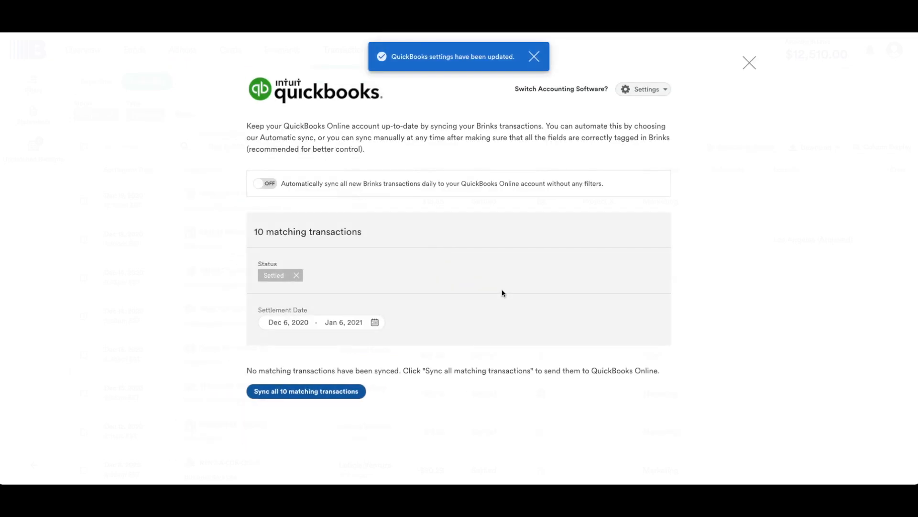
left_click(749, 63)
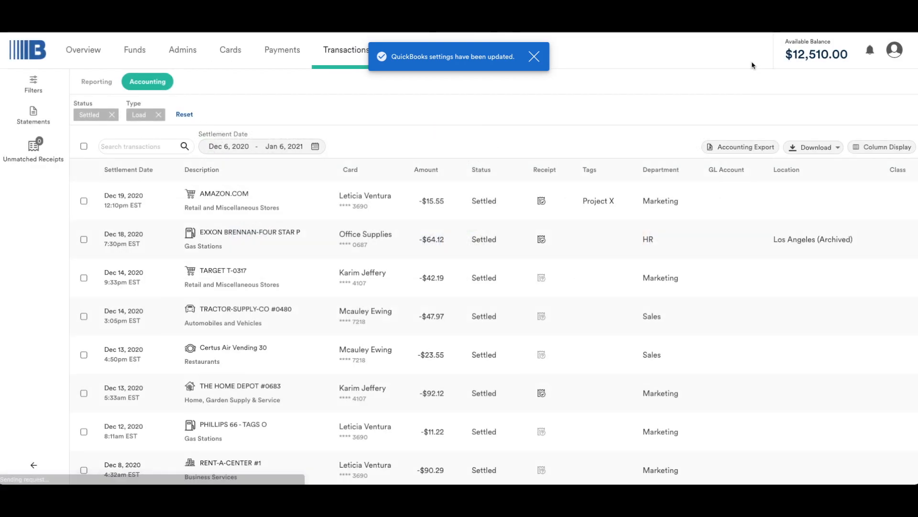
- Reopen the accounting export, check which QuickBooks settings can be edited, and return to the transactions
left_click(740, 146)
left_click(666, 90)
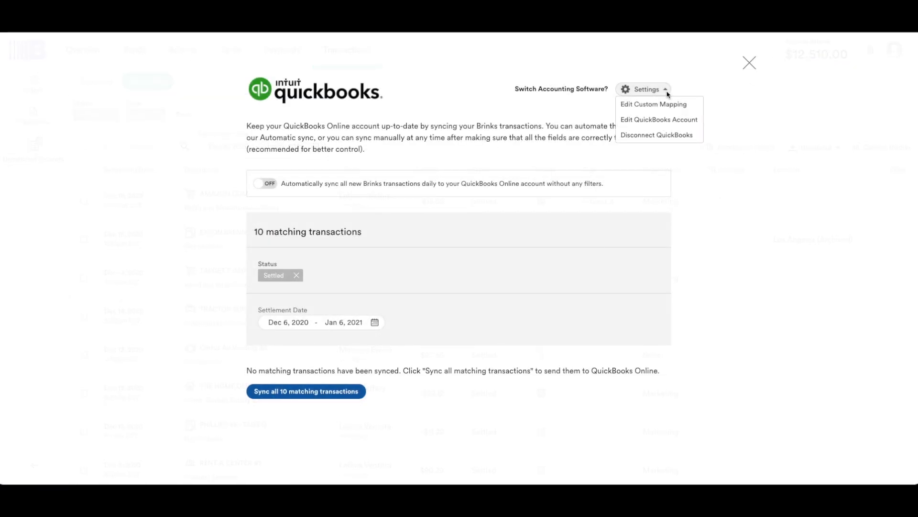
left_click(749, 64)
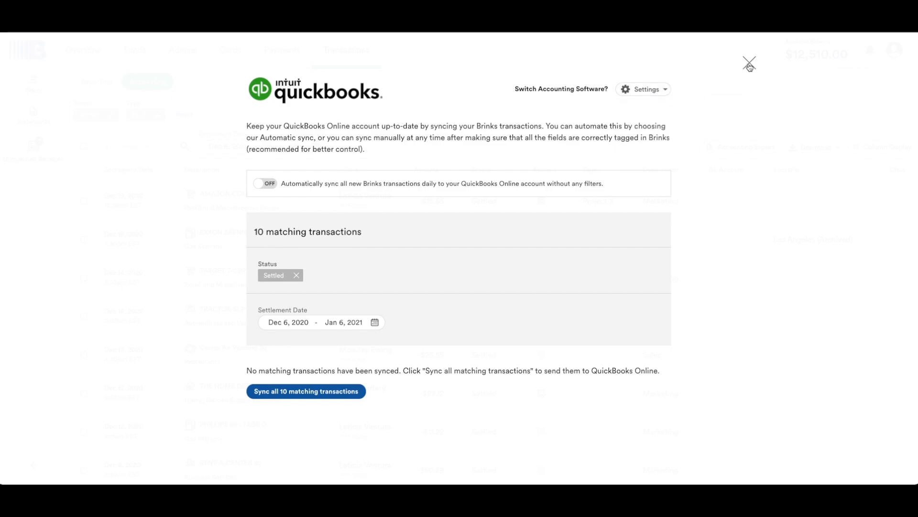
left_click(750, 64)
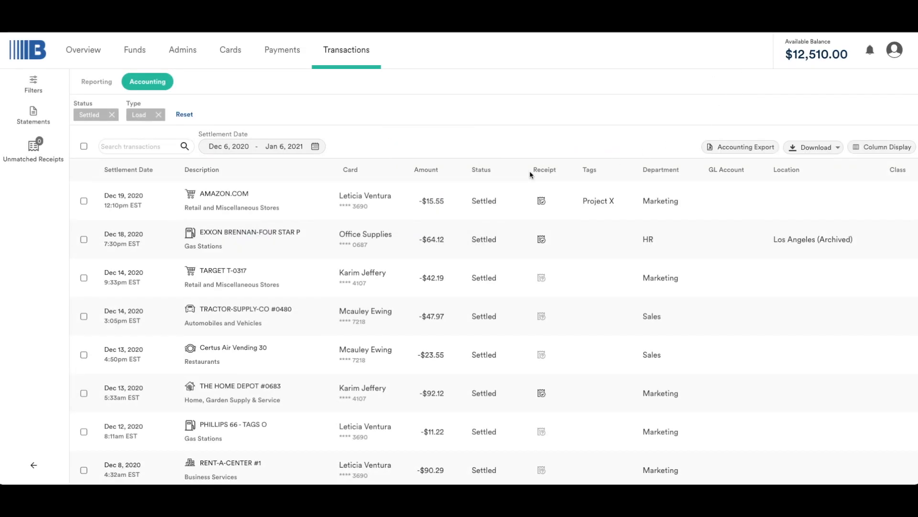
- Review the date range options and the columns that can be displayed in the transactions table
left_click(317, 148)
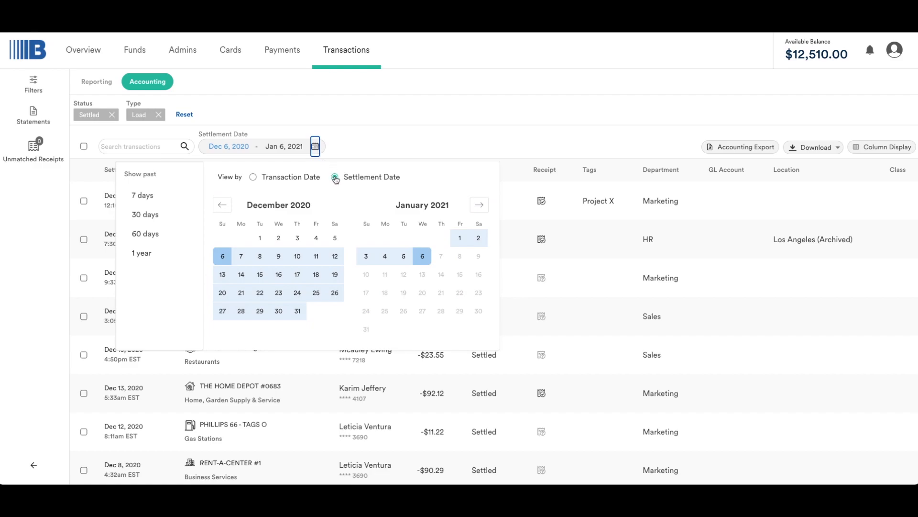
left_click(316, 148)
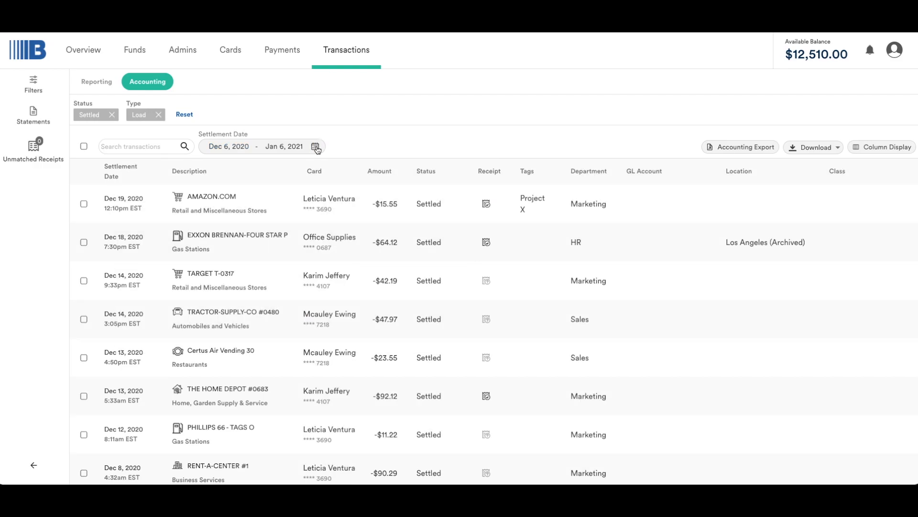
left_click(870, 149)
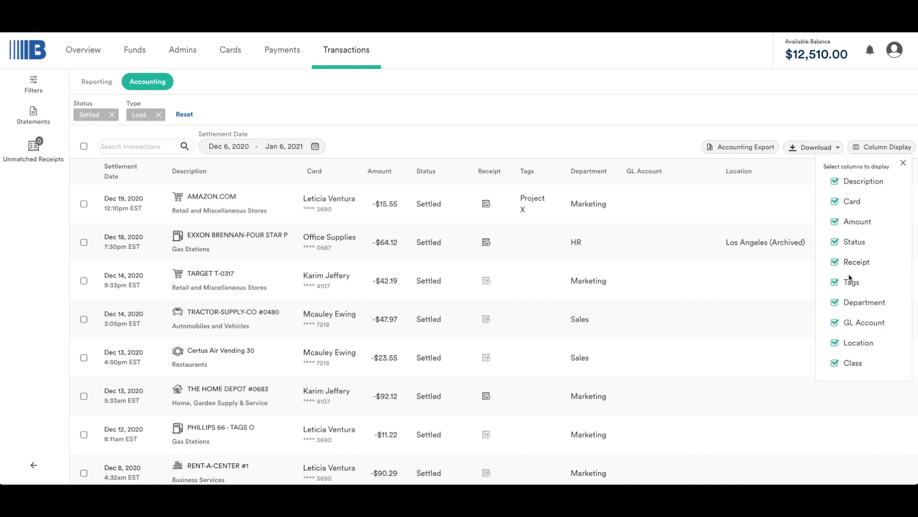
left_click(872, 151)
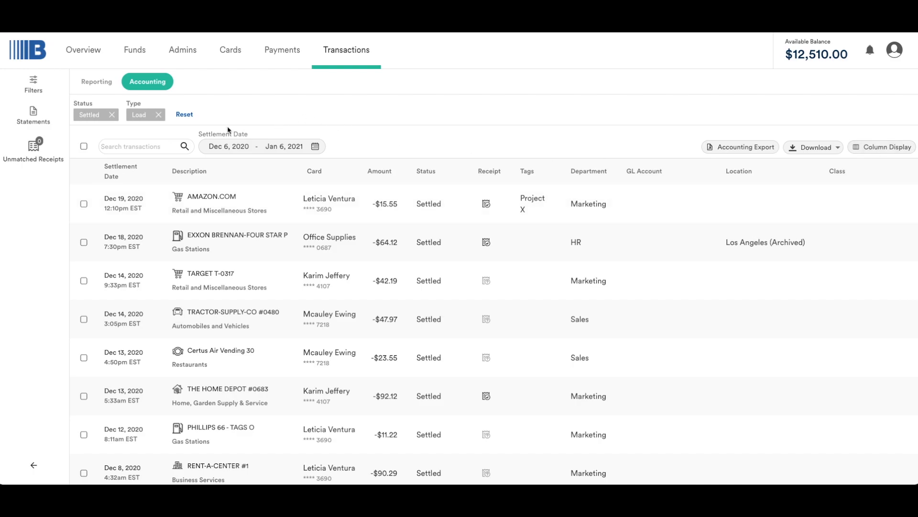
- Filter the settled load transactions to those with No Assigned GL Account after browsing the available GL accounts
left_click(36, 88)
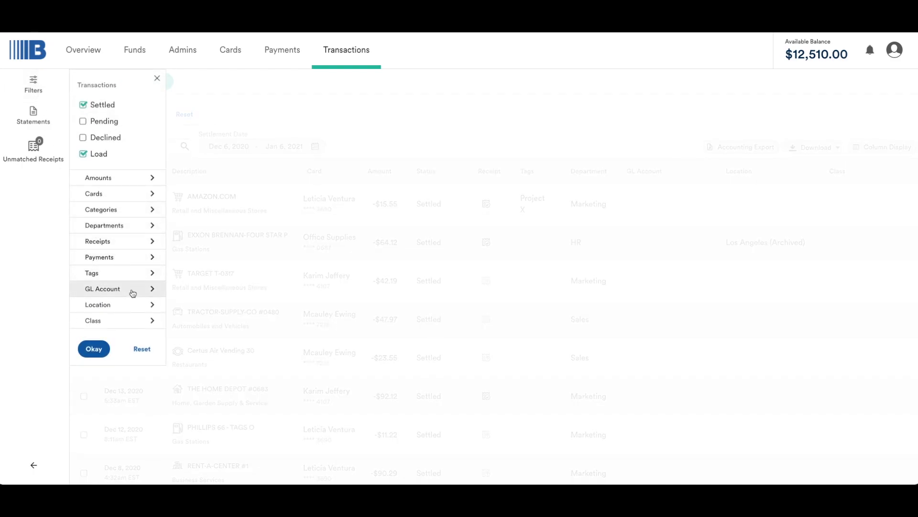
left_click(151, 289)
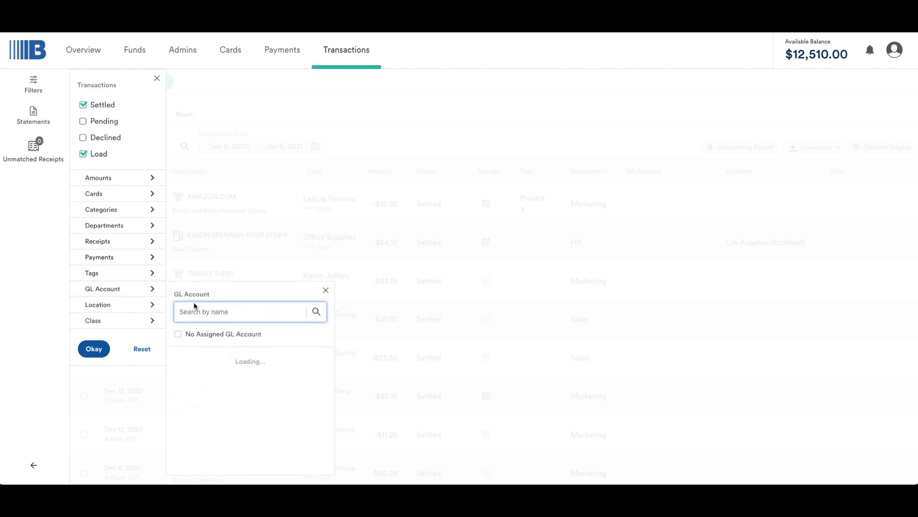
scroll(204, 399, "down", 8)
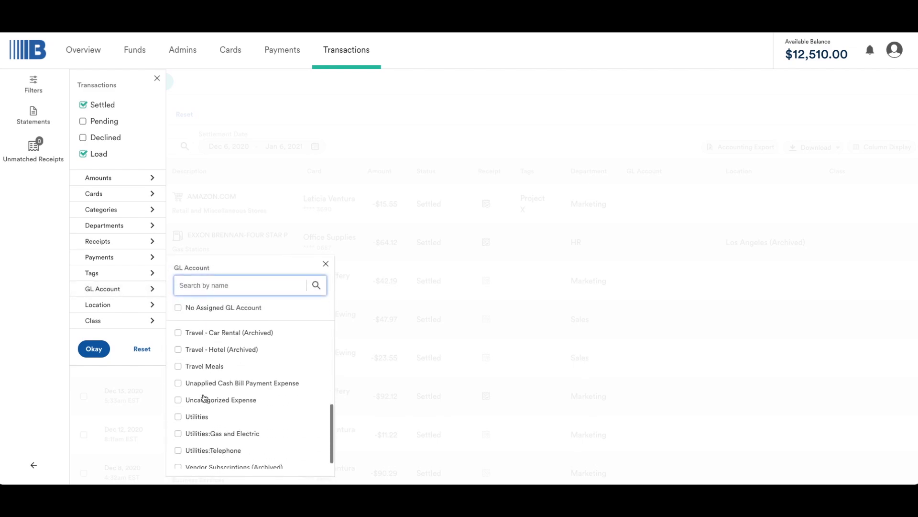
scroll(204, 398, "up", 4)
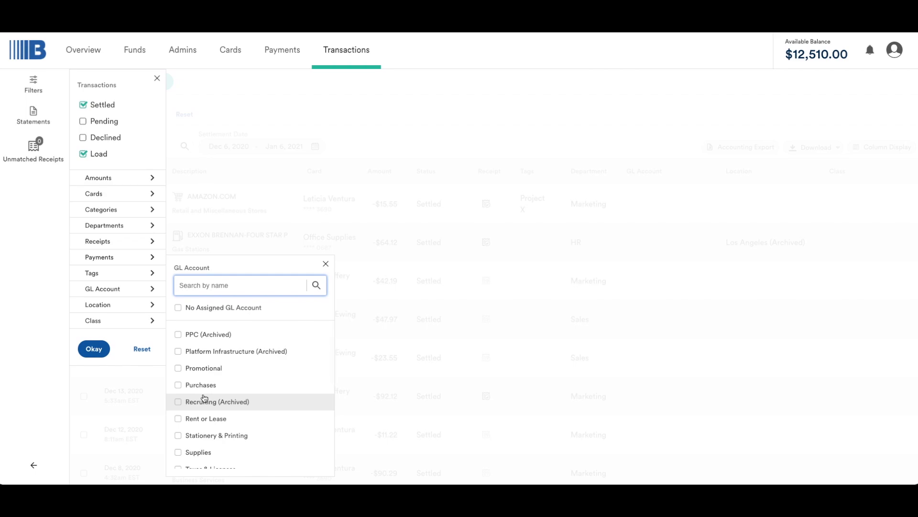
left_click(179, 308)
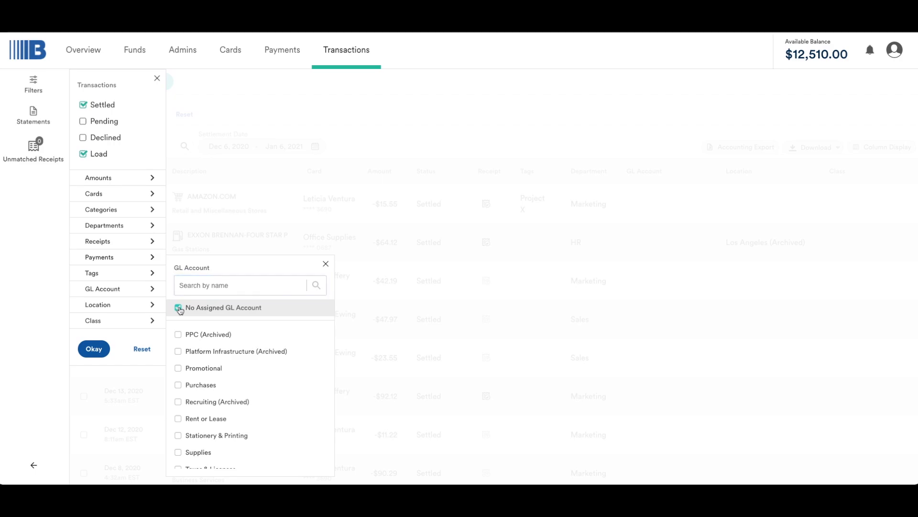
left_click(94, 349)
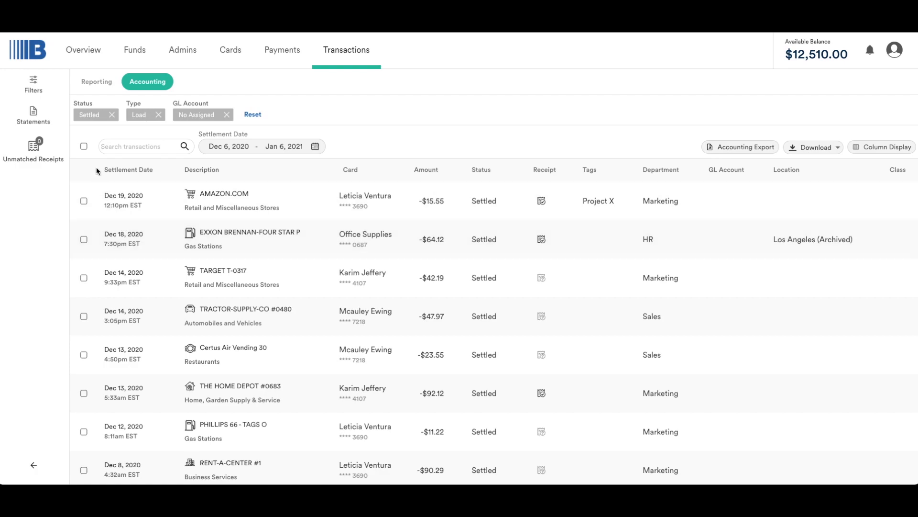
- Assign the Office Expenses GL account to all matching transactions on the page, and clear the selection
left_click(84, 146)
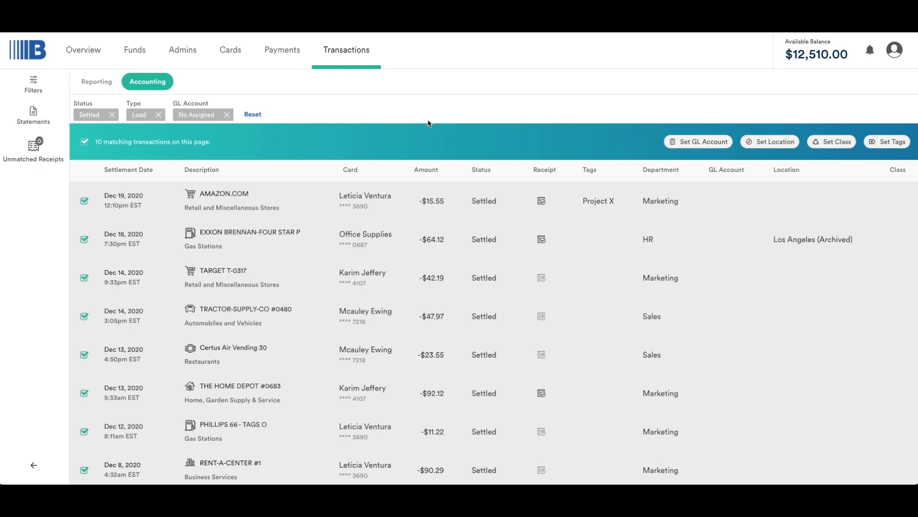
left_click(707, 144)
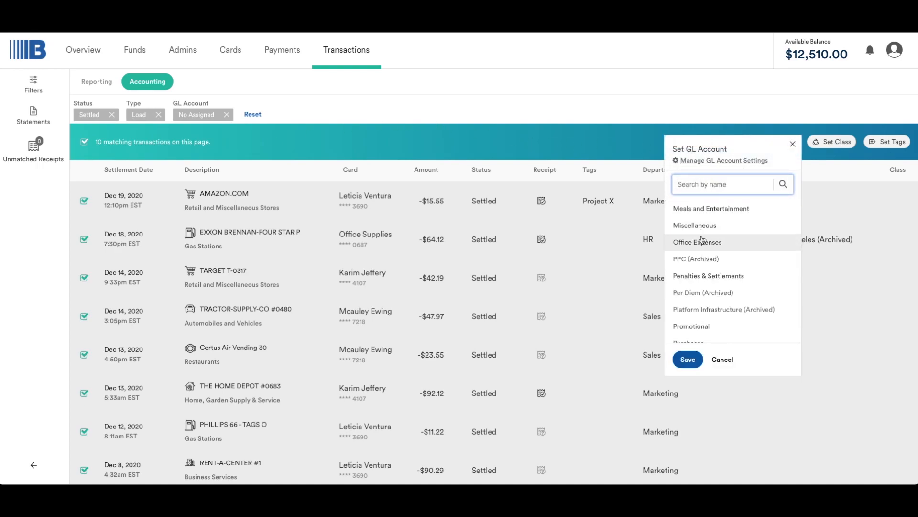
left_click(703, 243)
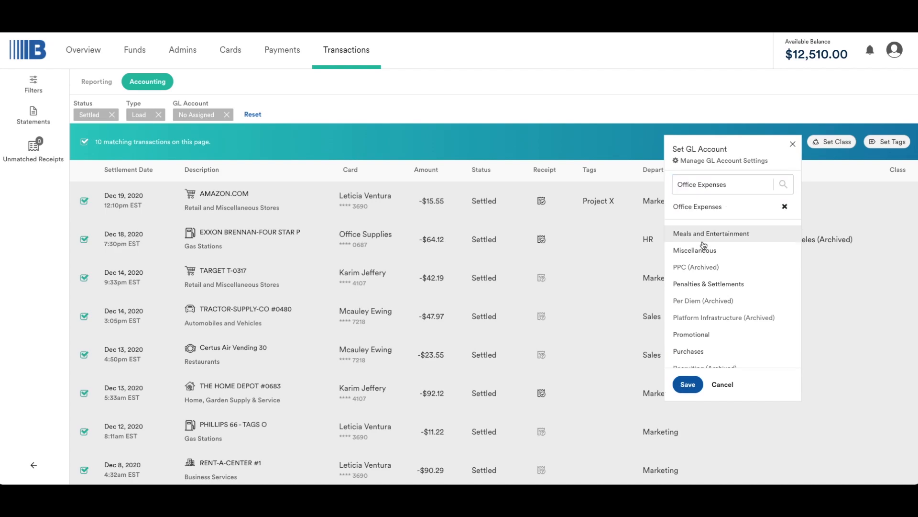
left_click(688, 384)
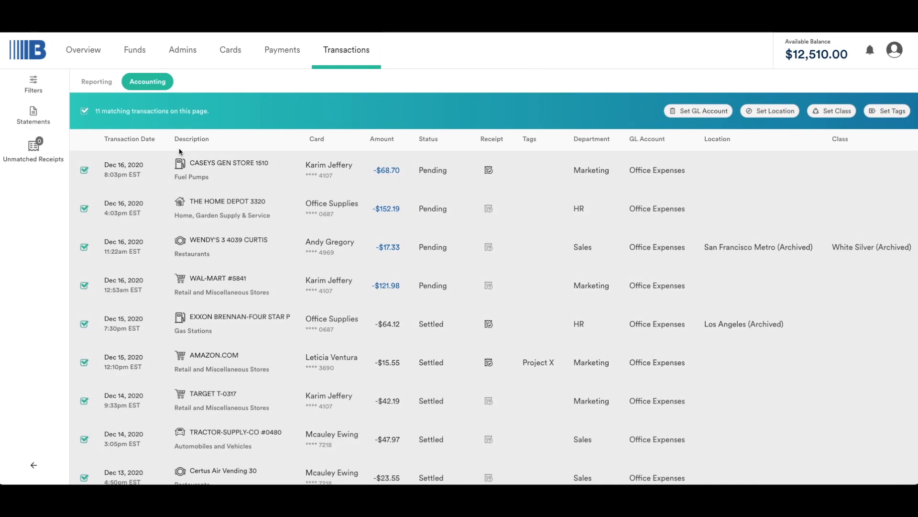
left_click(84, 112)
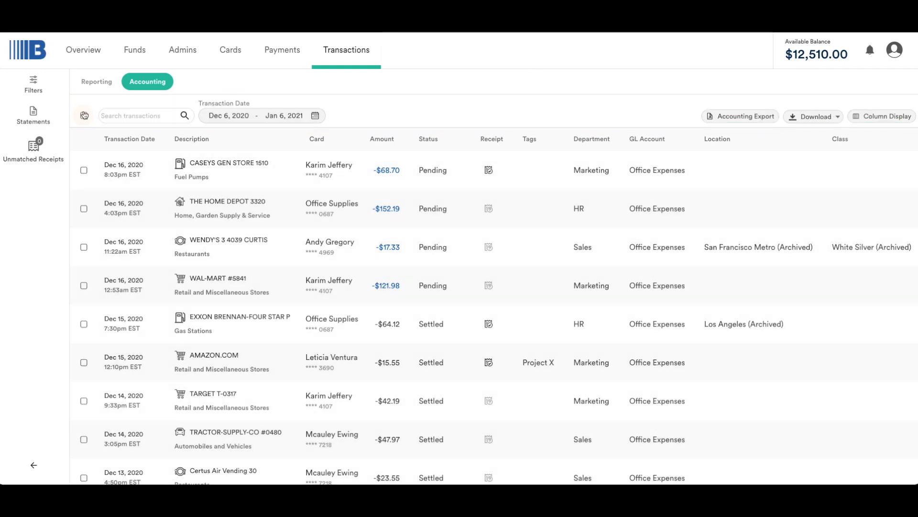
- Open the accounting export for QuickBooks and review the date range options for the transactions to sync
left_click(720, 117)
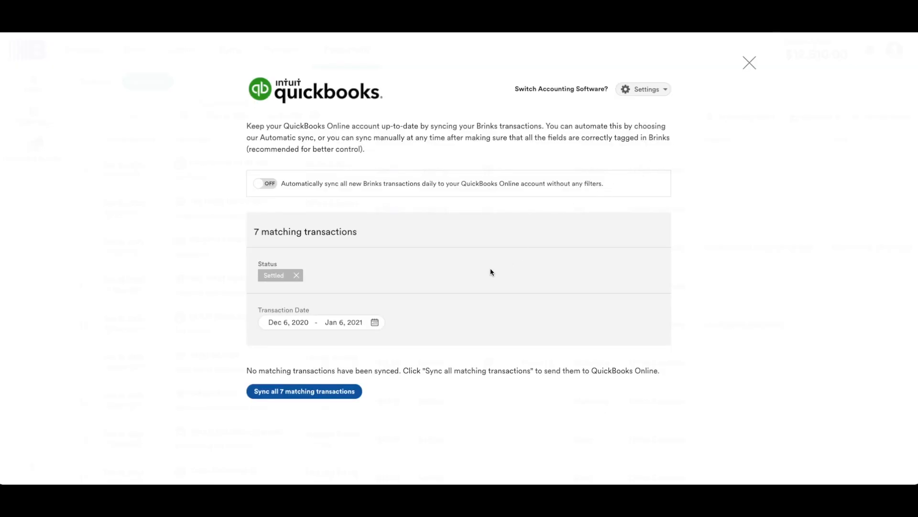
left_click(376, 323)
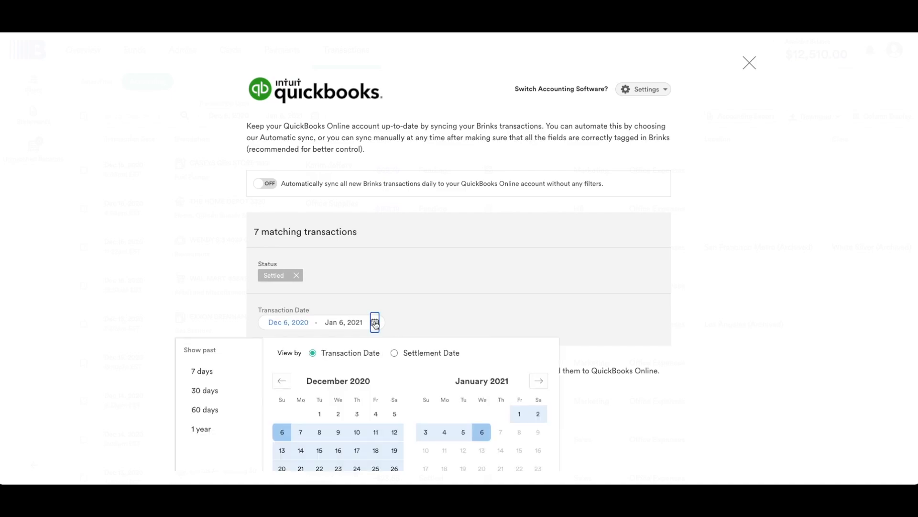
left_click(395, 321)
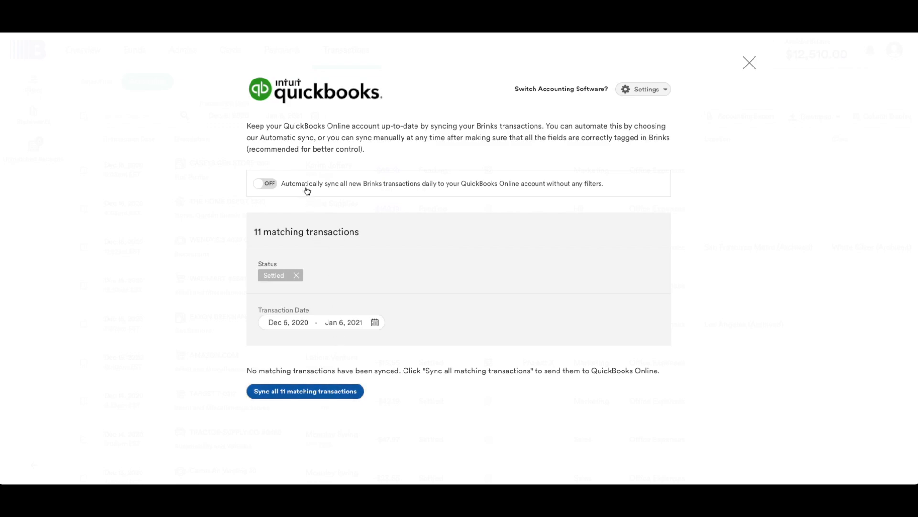
- Try turning on automatic daily syncing of new Brinks transactions to QuickBooks Online, and turn it back off
left_click(278, 187)
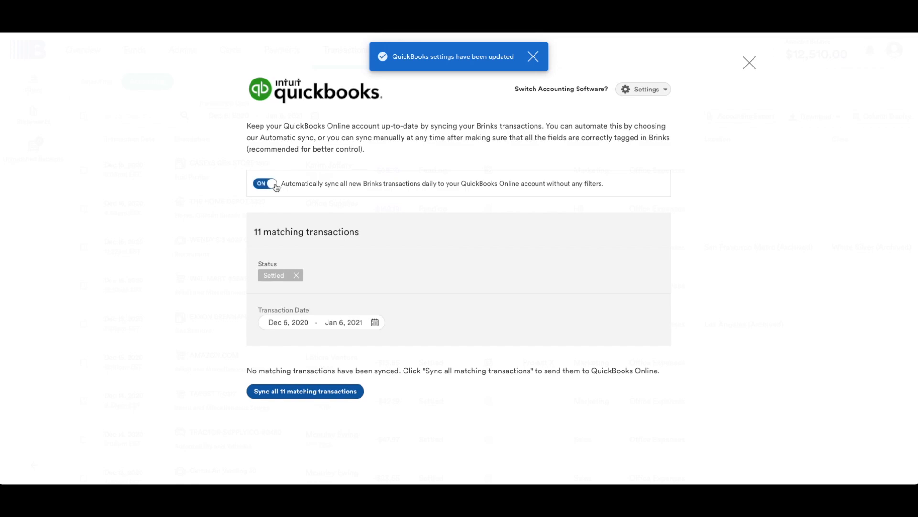
left_click(260, 186)
- Review the available QuickBooks integration settings, and close the accounting export to return to the transactions
left_click(662, 90)
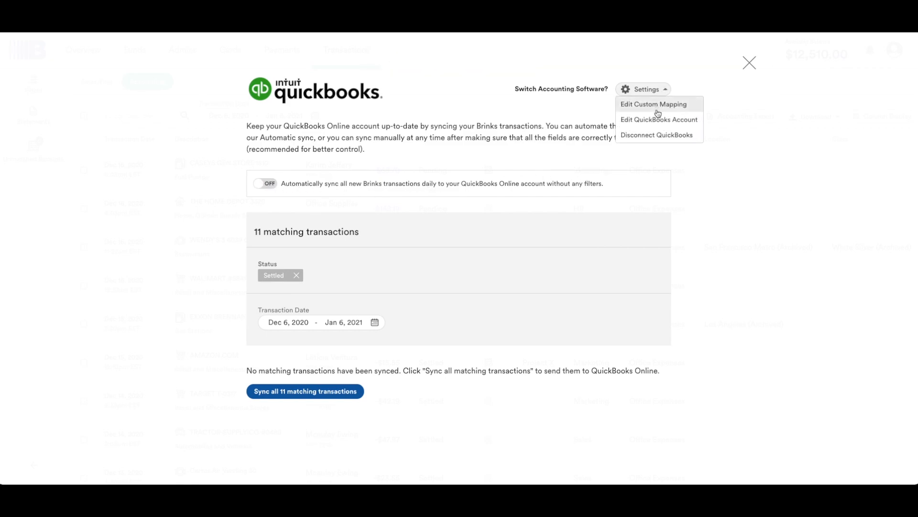
left_click(667, 91)
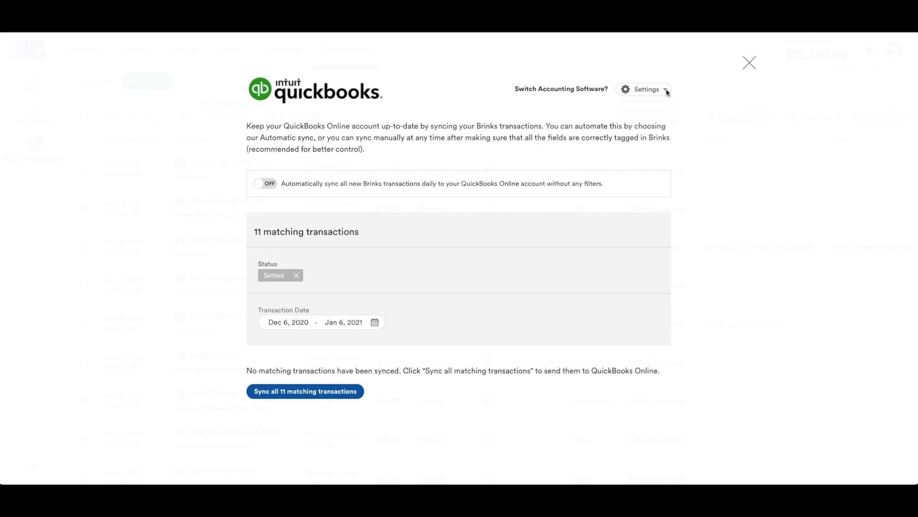
left_click(749, 64)
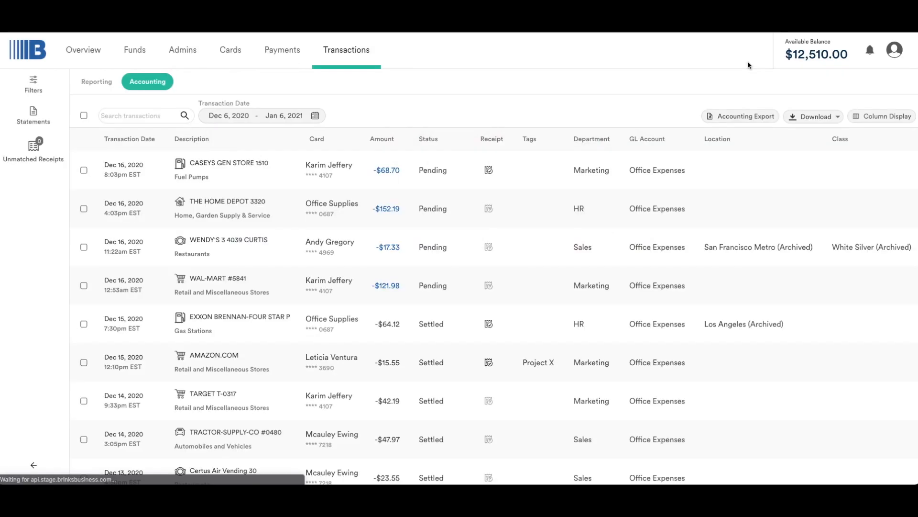